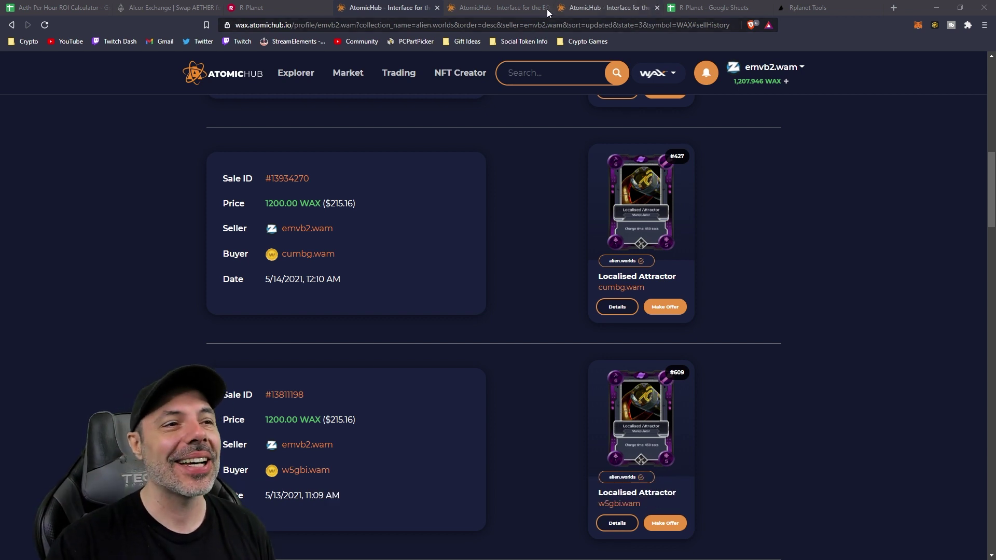
# Bring up the AtomicHub listings for Epic Localised Attractor, cheapest at 1090 WAX
pyautogui.click(478, 8)
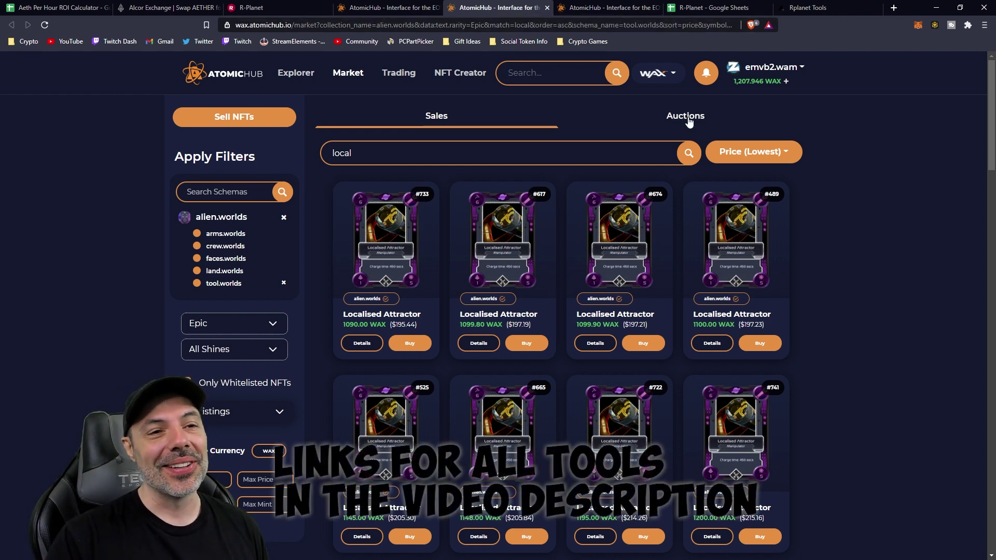
pyautogui.click(57, 7)
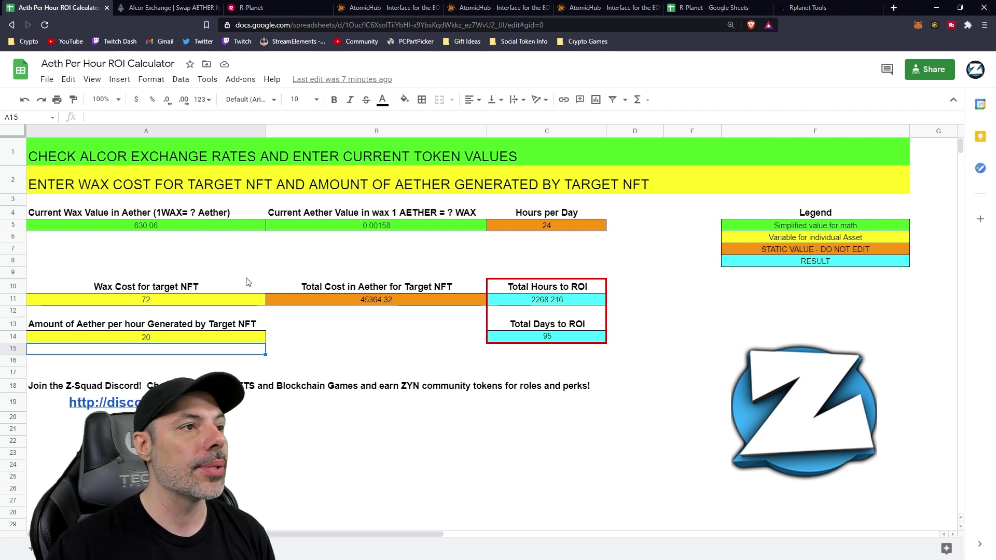
# Check the cheapest common flegendsnfts listing at 72 WAX against the R-Planet staking sheet
pyautogui.click(596, 6)
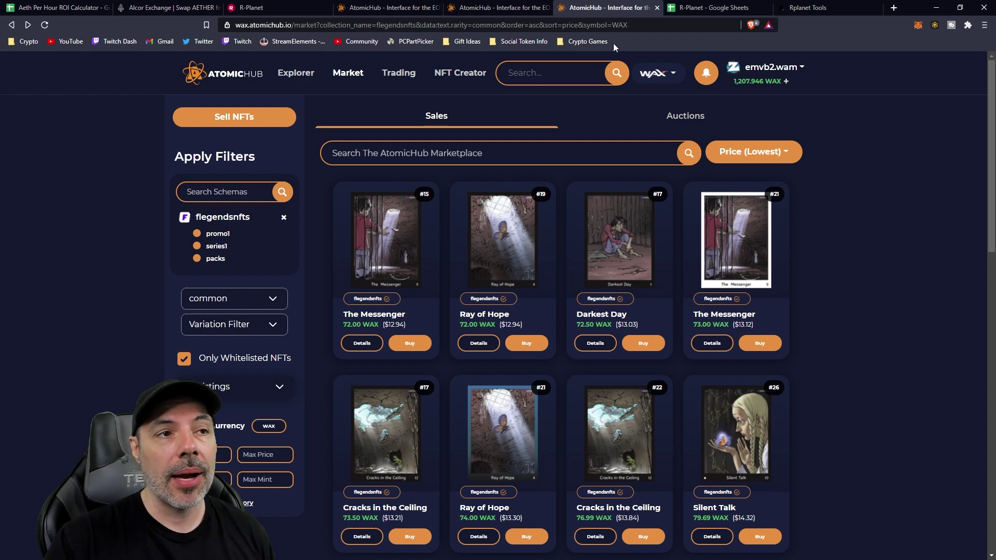
pyautogui.click(713, 9)
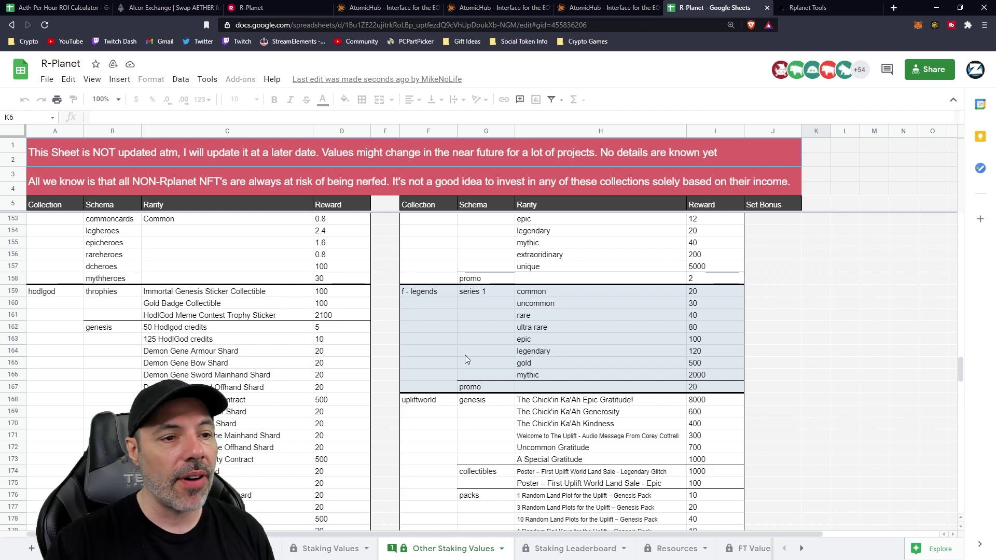
# Scroll to the f - legends series 1 rewards, 20 for common up to 2000 for mythic
pyautogui.scroll(4, 574, 325)
pyautogui.scroll(-3, 659, 355)
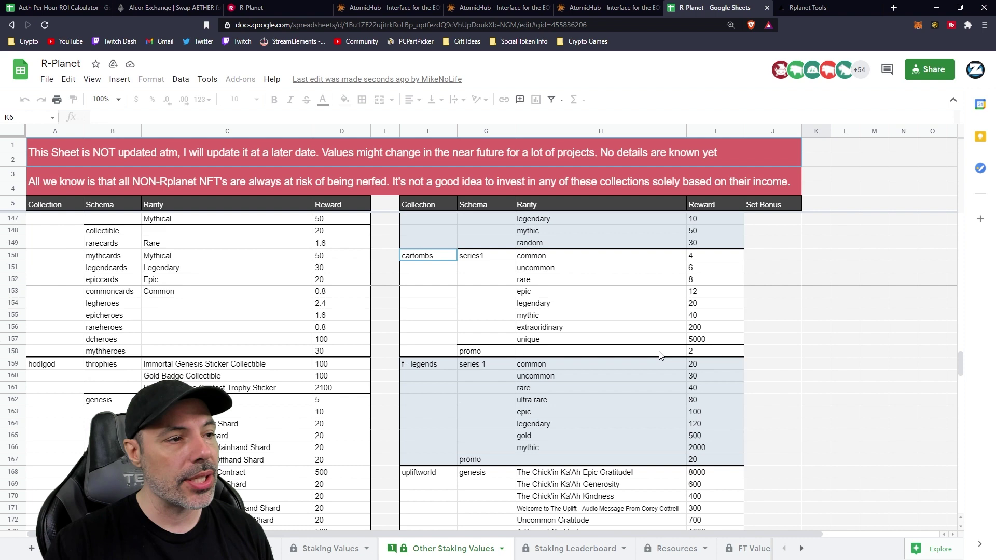
pyautogui.scroll(-3, 659, 355)
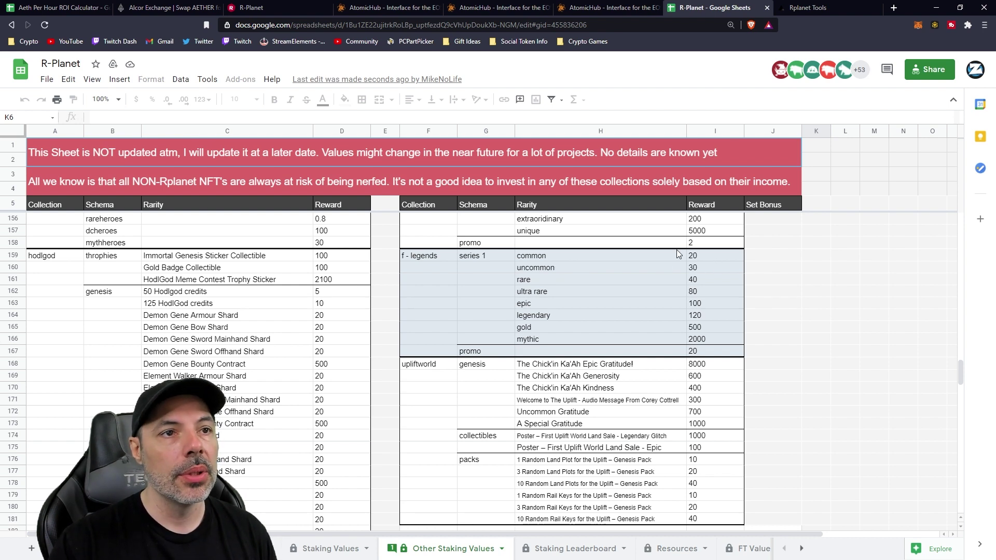
# Filter flegendsnfts listings to gold (Silent Talk at 2574 WAX), then back to common
pyautogui.click(385, 13)
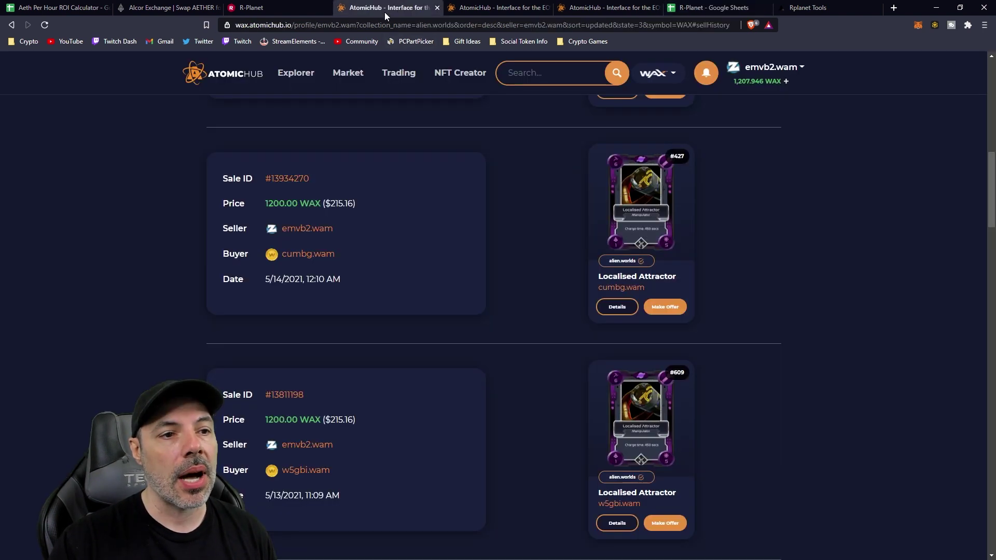
pyautogui.click(592, 14)
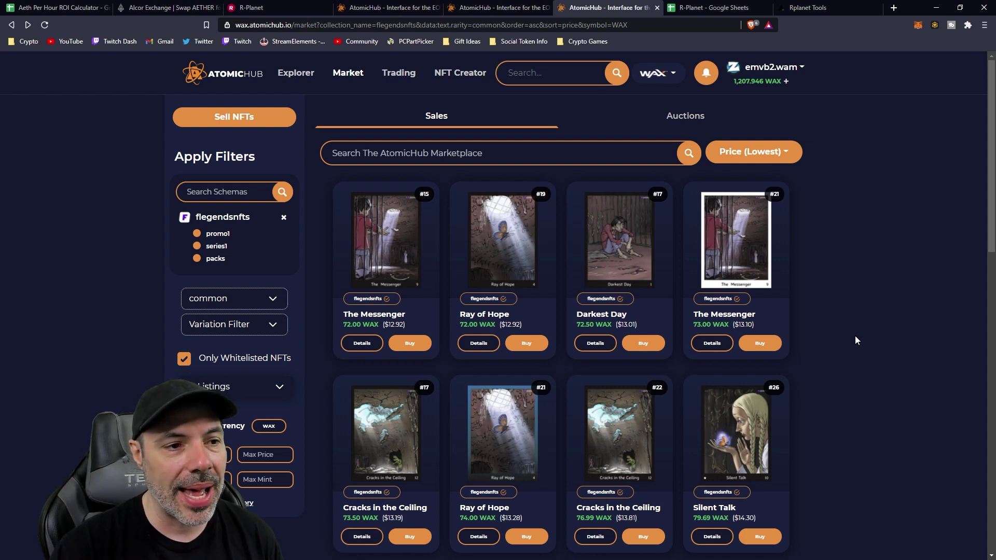
pyautogui.click(258, 299)
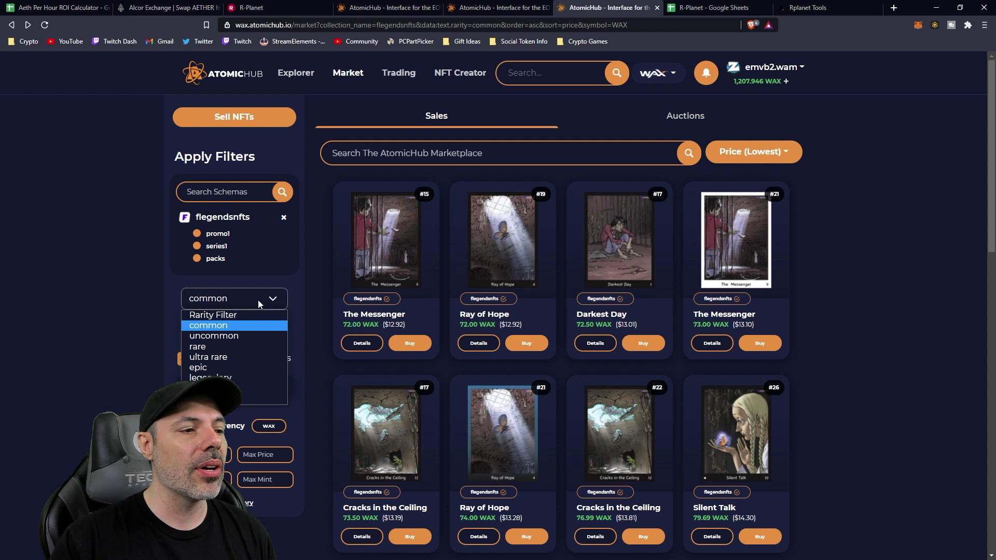
pyautogui.click(228, 395)
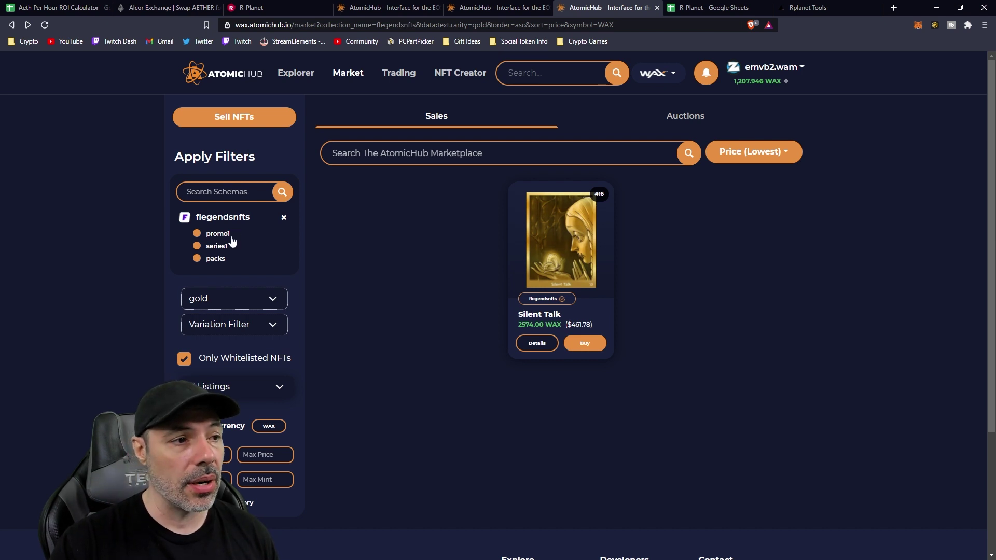
pyautogui.click(238, 296)
pyautogui.click(236, 322)
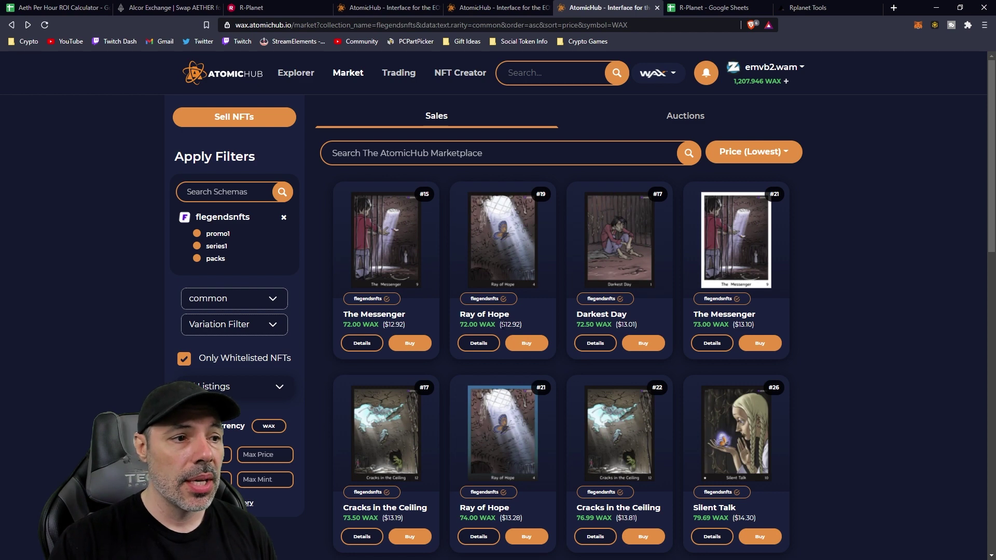
pyautogui.scroll(-15, 502, 325)
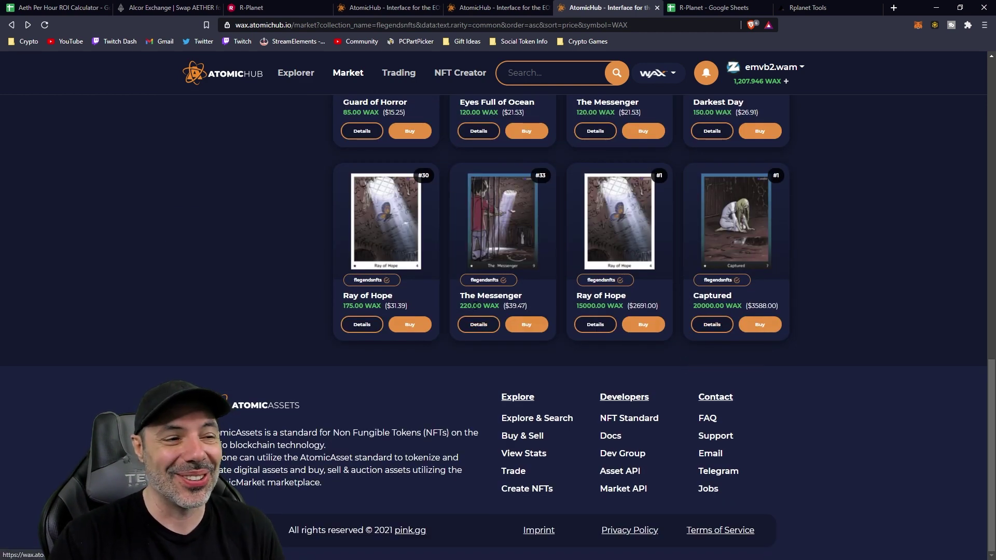
pyautogui.scroll(15, 494, 310)
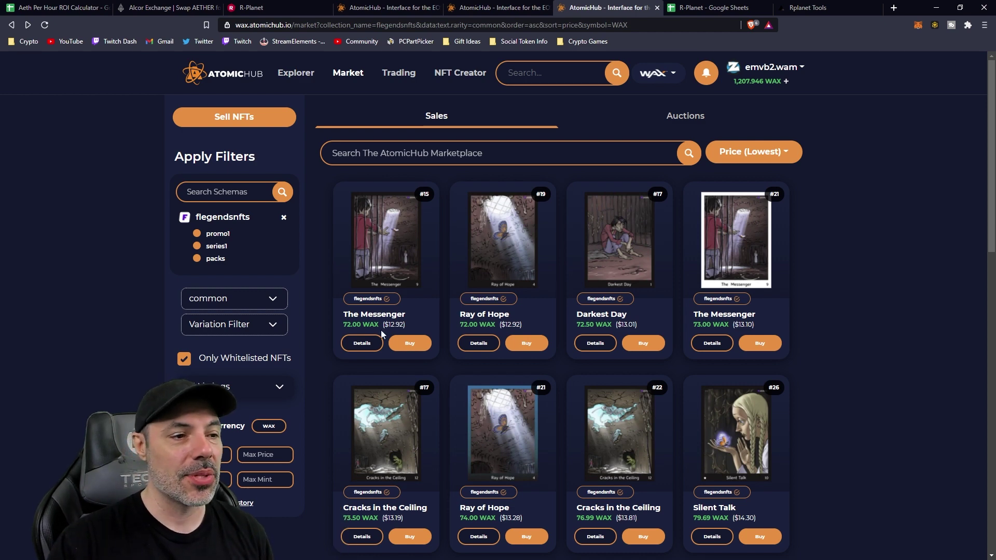
# Compare the ROI calculator against the Alcor rate of 1 AETHER = 0.00153572 WAX
pyautogui.click(66, 10)
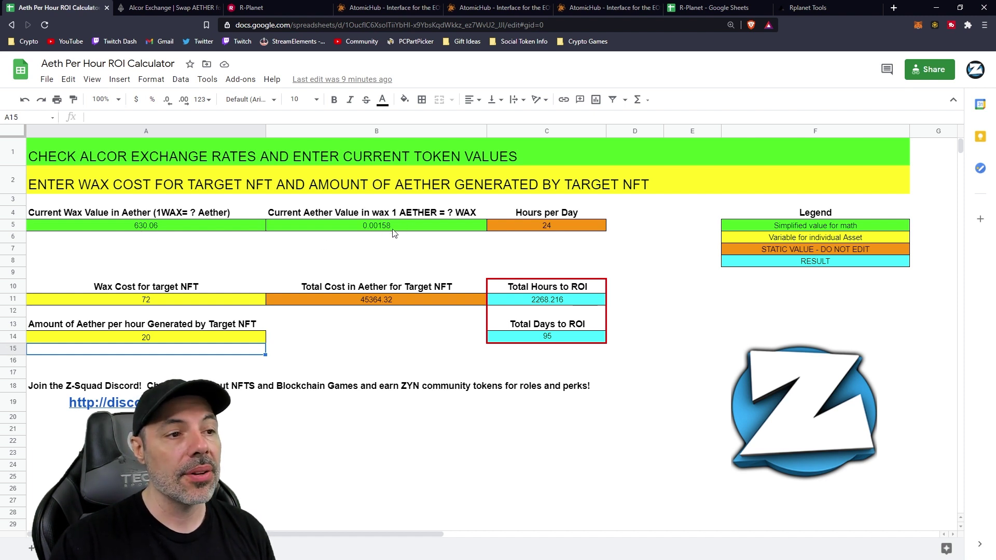
pyautogui.click(170, 10)
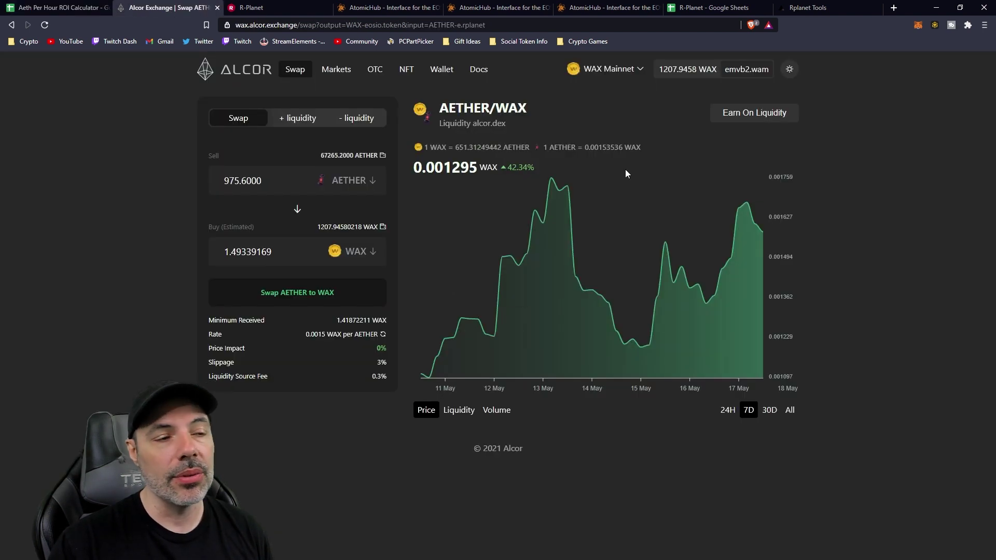
pyautogui.click(57, 7)
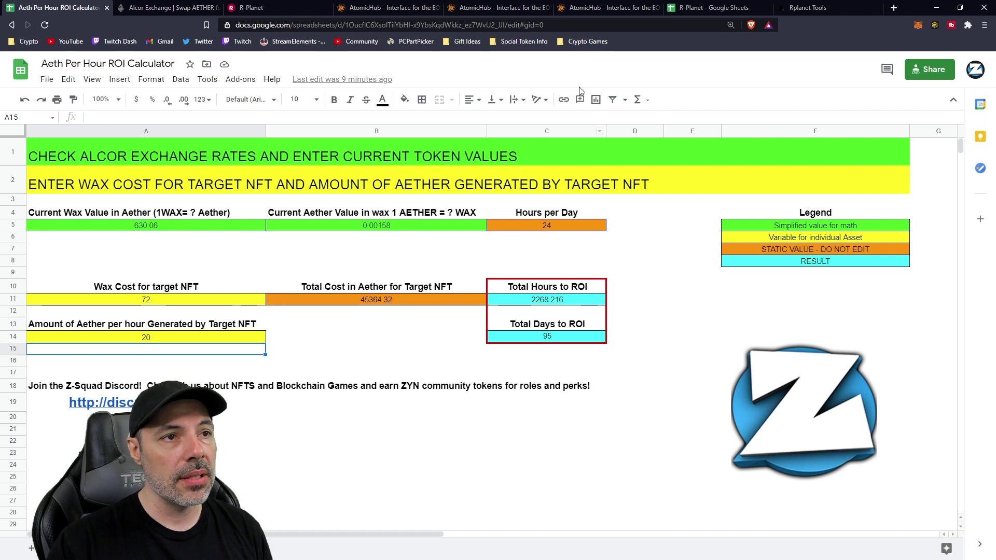
pyautogui.click(606, 14)
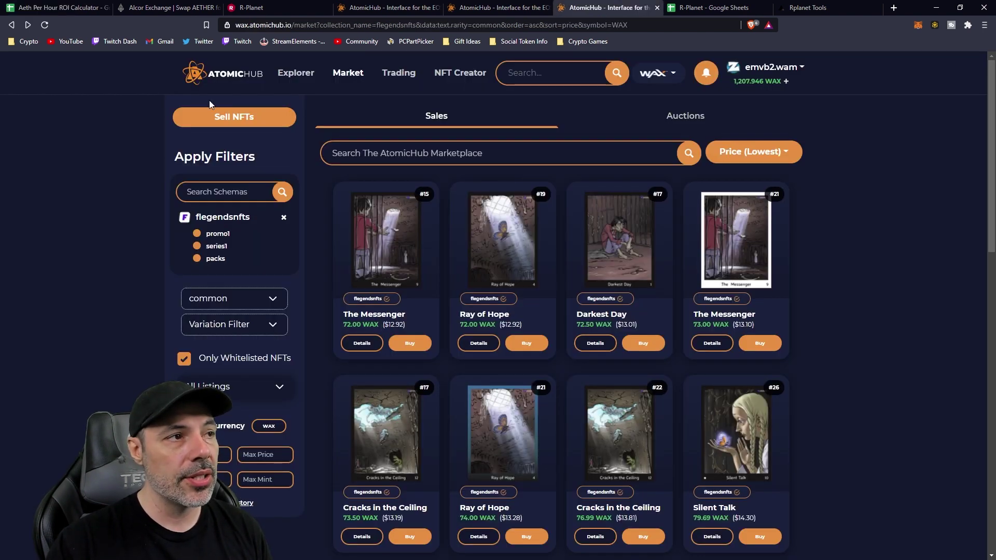
pyautogui.click(152, 11)
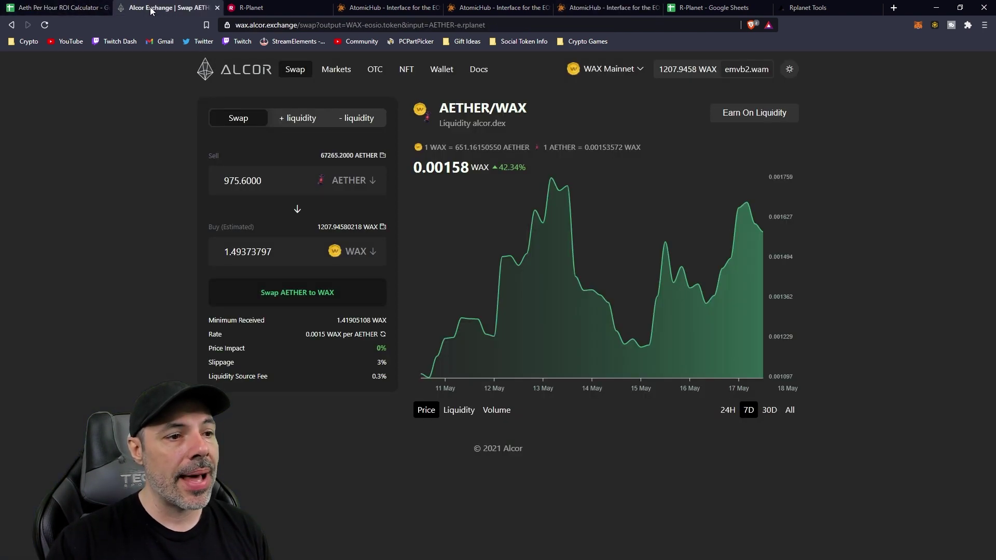
# Review the calculator's 72 WAX, 20 Aether/hr, 95-day result before moving to R-Planet staking
pyautogui.click(57, 7)
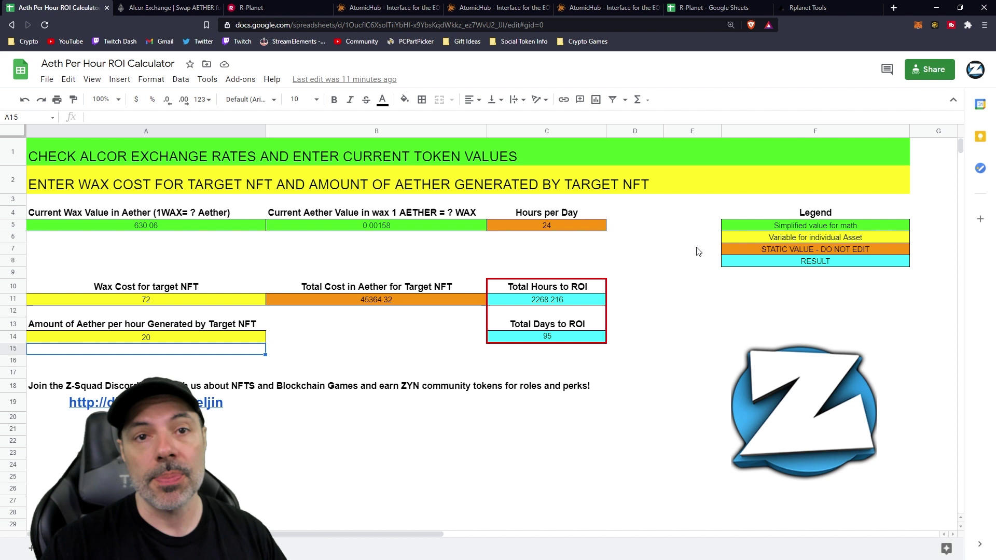
pyautogui.hotkey('ctrl', '3')
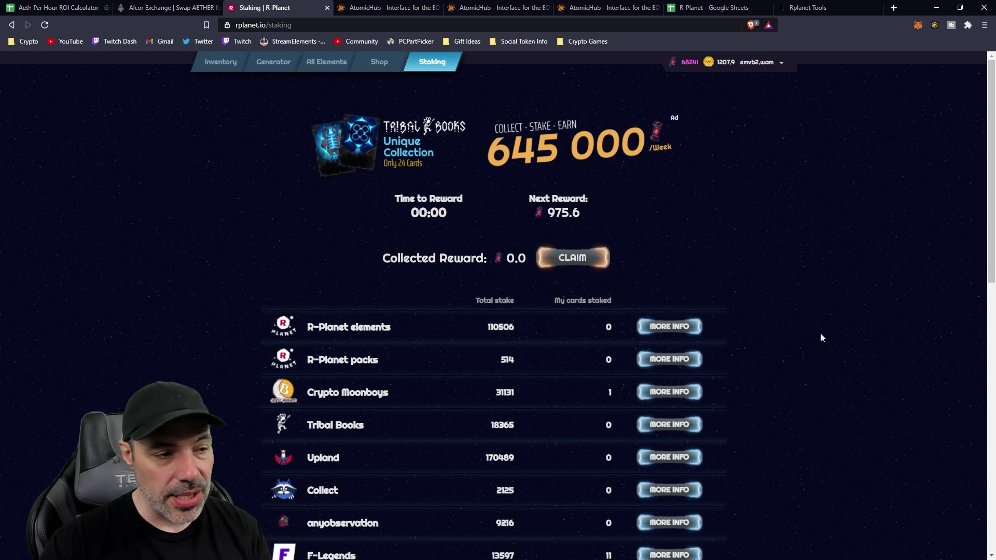
# Scroll the staking collections list to find CryptoStache with 2 cards staked
pyautogui.scroll(-6, 822, 337)
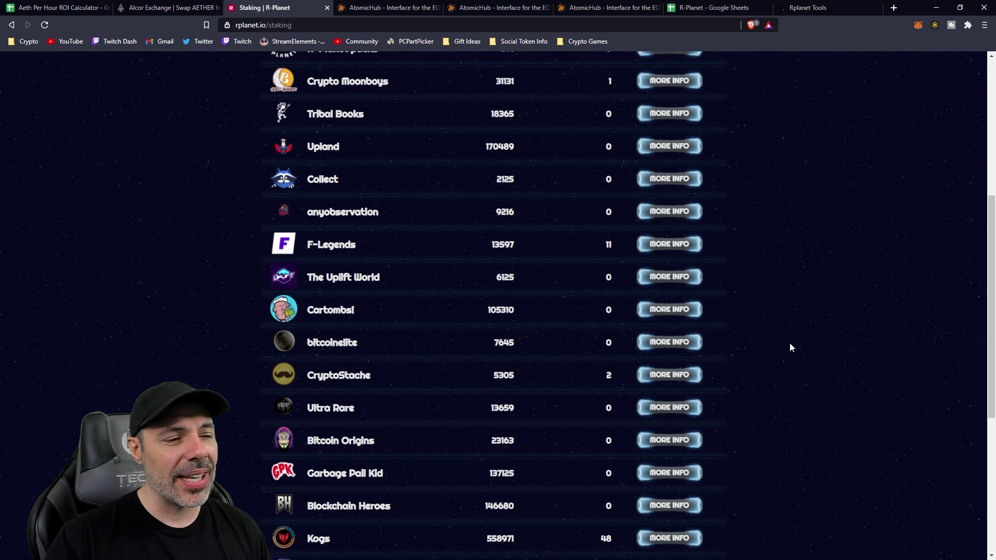
pyautogui.scroll(-3, 799, 393)
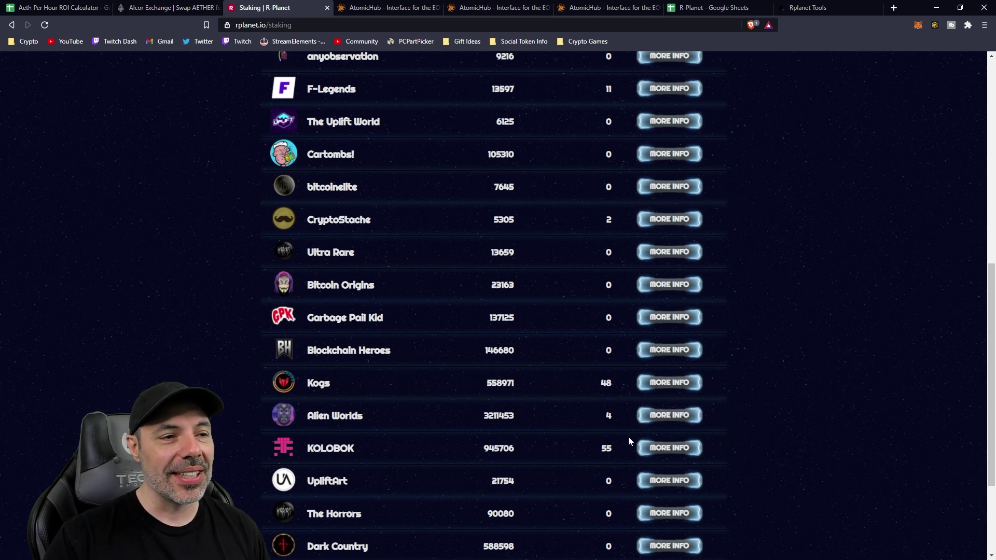
pyautogui.scroll(4, 627, 439)
pyautogui.scroll(2, 626, 434)
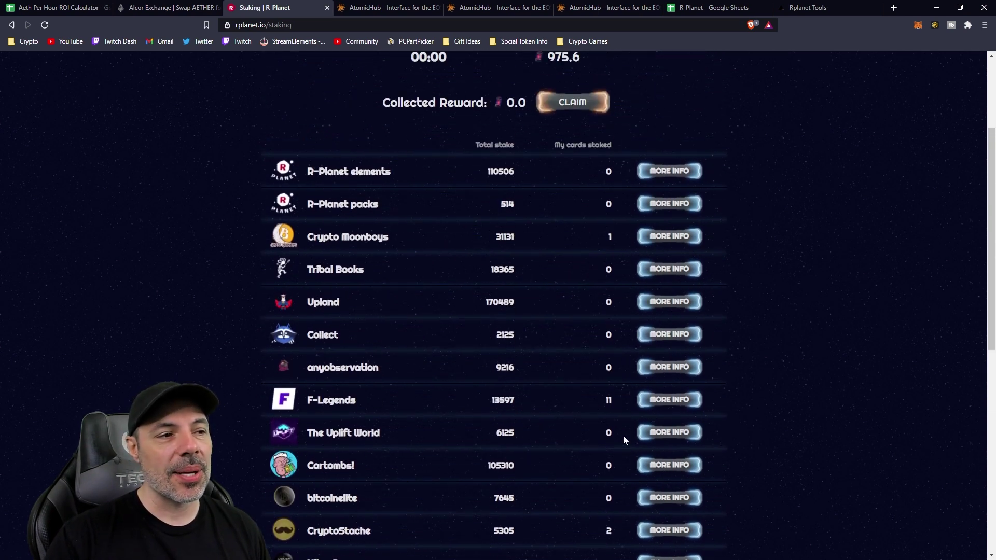
pyautogui.scroll(-2, 567, 424)
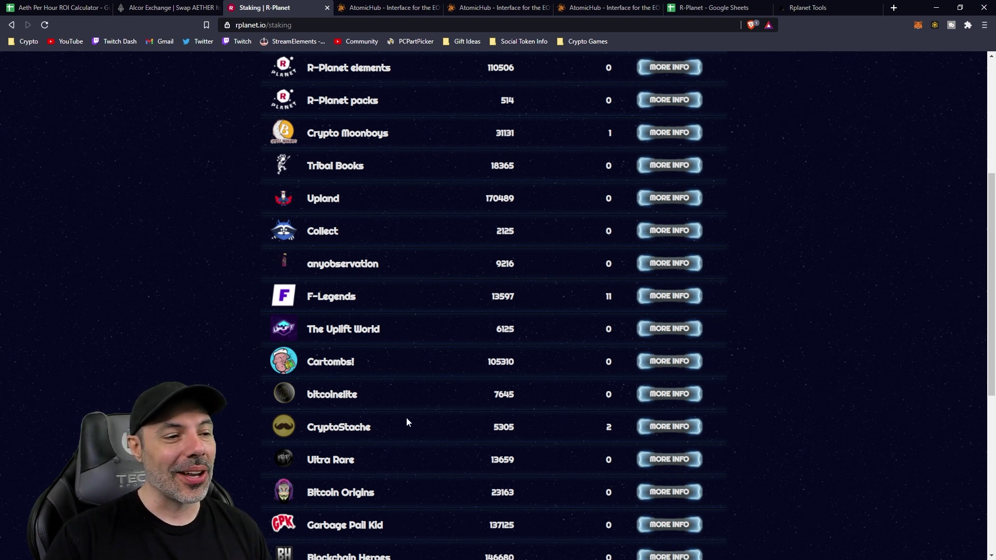
pyautogui.click(668, 427)
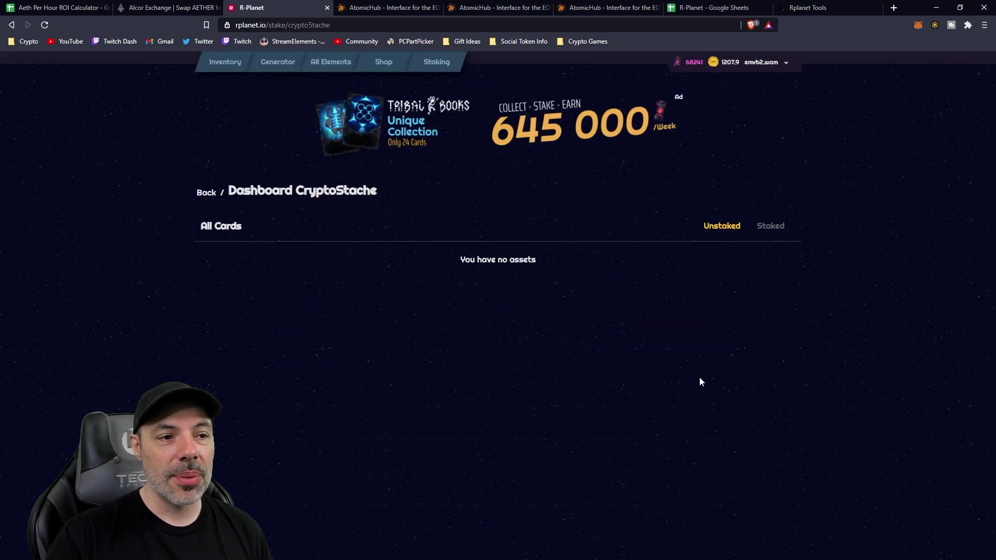
pyautogui.click(774, 233)
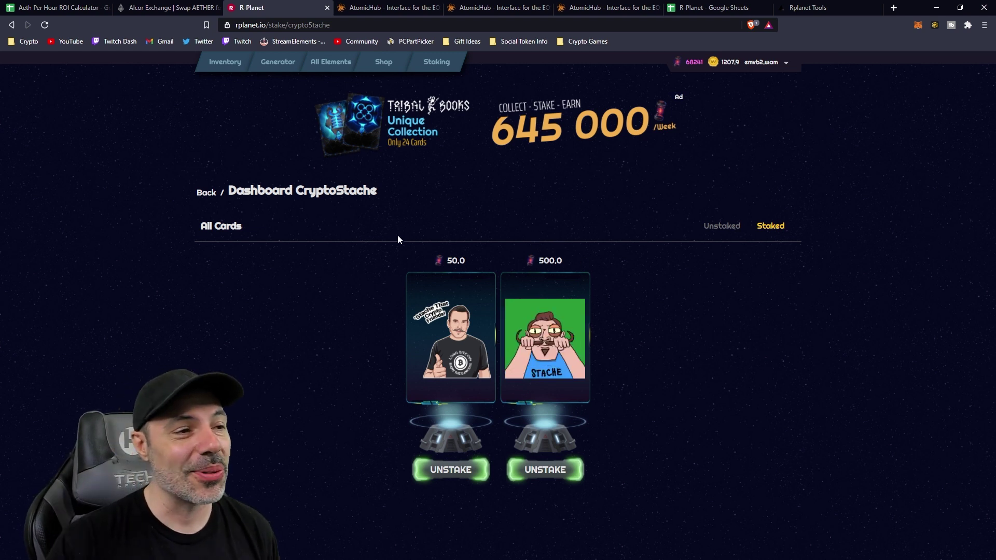
pyautogui.click(721, 226)
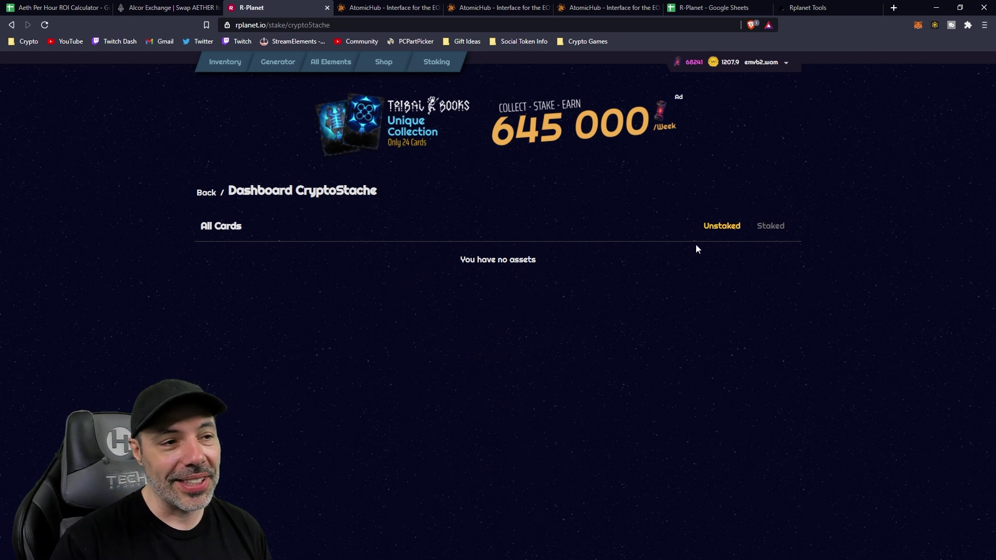
pyautogui.click(207, 193)
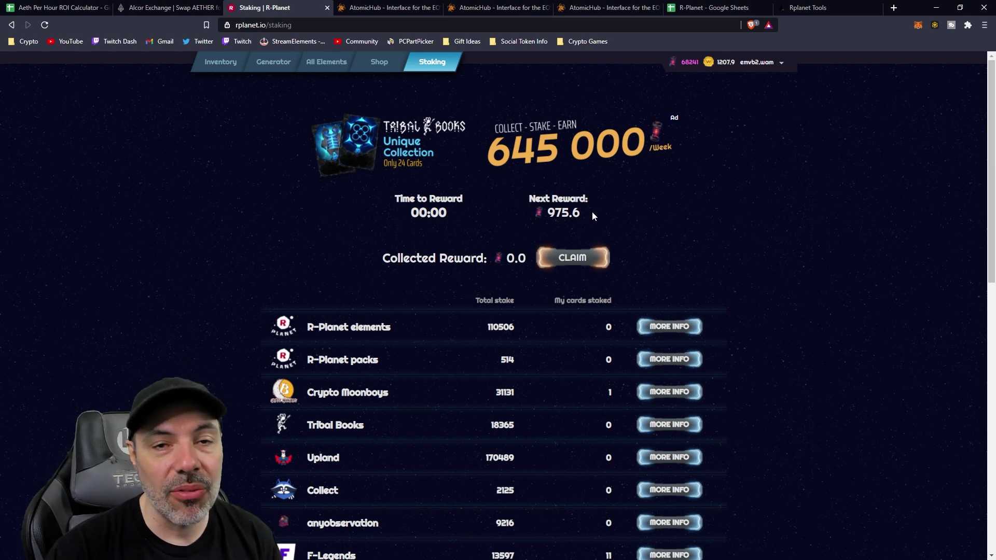
# Switch to the Alcor AETHER/WAX swap page with 975.6 AETHER entered to sell
pyautogui.hotkey('ctrl', 'shift', 'Tab')
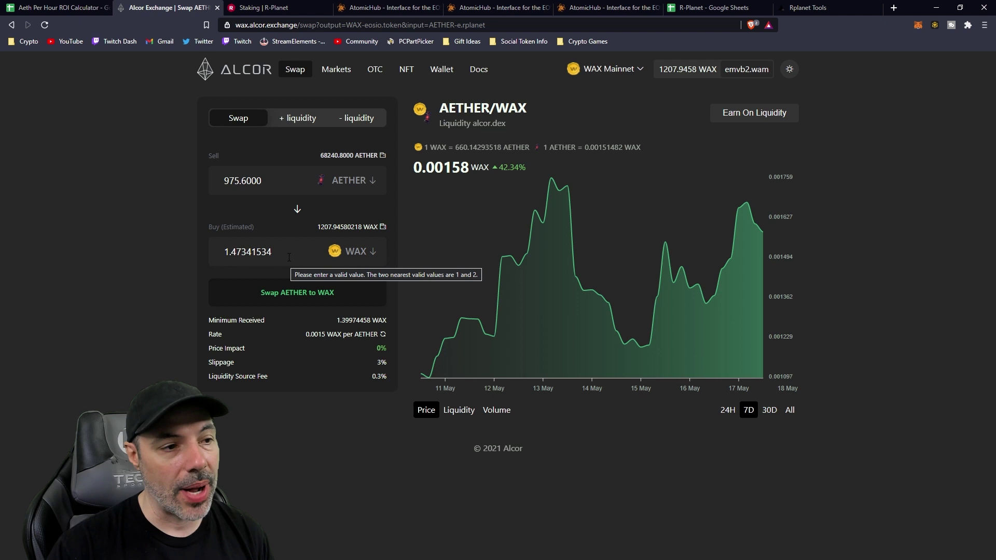
# Multiply 975.6 by 24 and enter 23414 as the AETHER sell amount
pyautogui.click(549, 270)
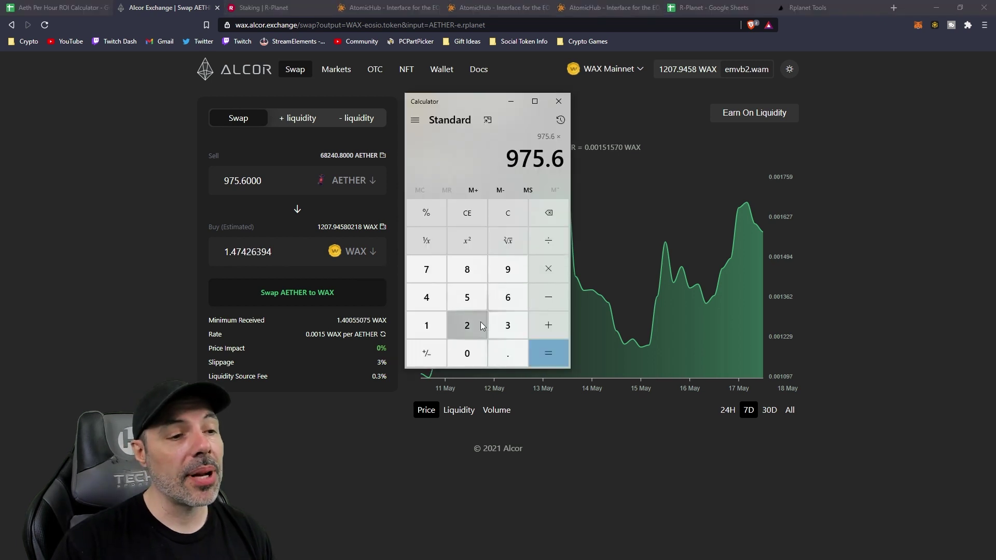
pyautogui.click(480, 325)
pyautogui.click(427, 297)
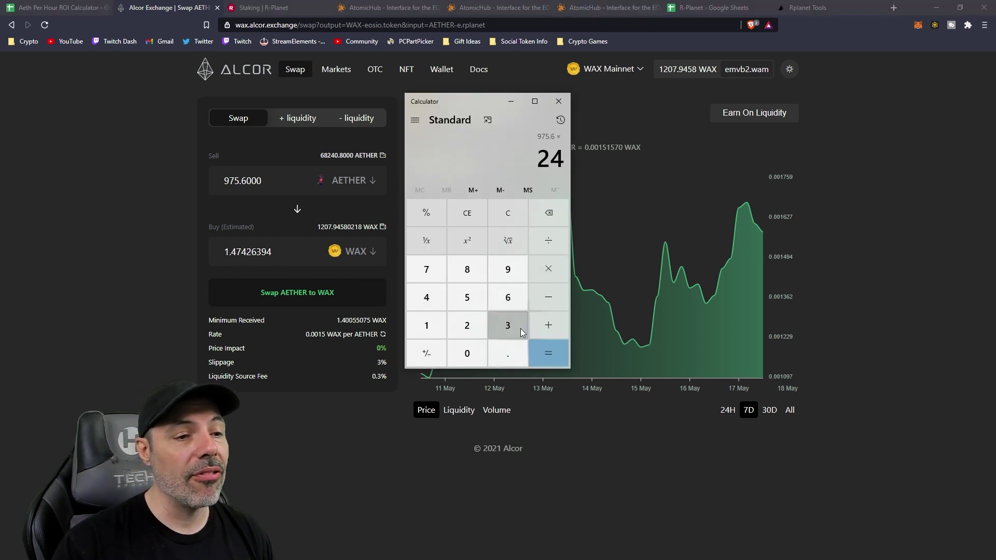
pyautogui.click(548, 353)
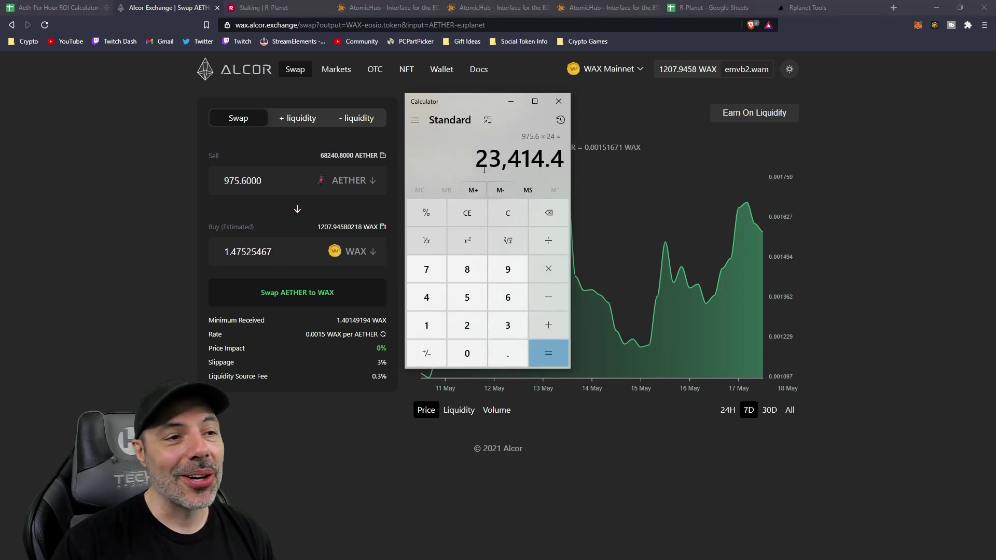
pyautogui.click(291, 189)
pyautogui.doubleClick(290, 189)
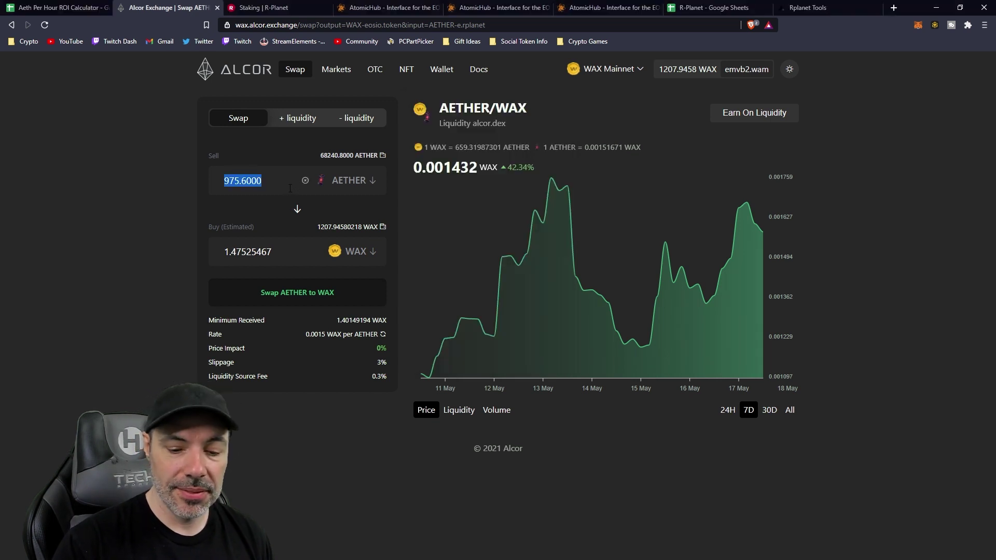
pyautogui.write('23414')
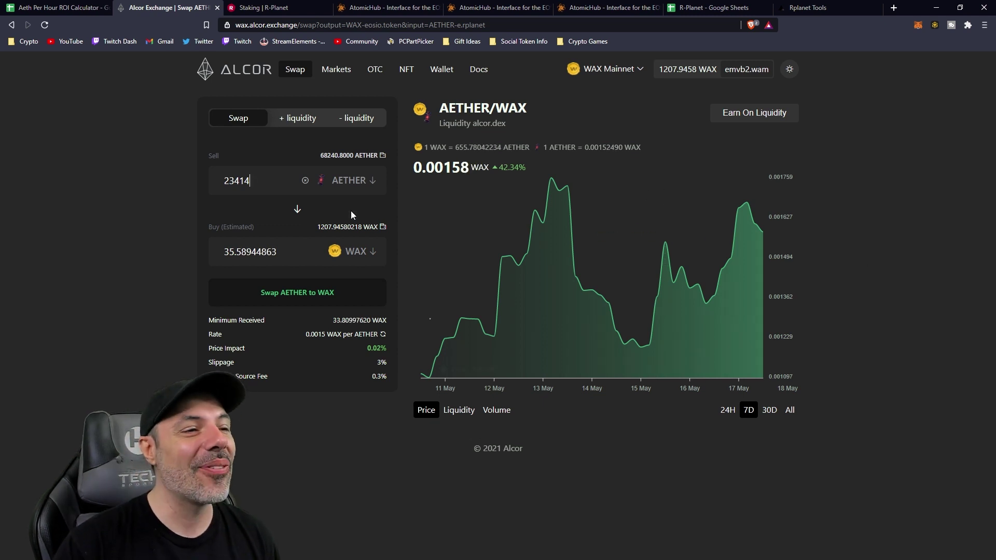
# Change the buy token to TLM, quoting an estimated 17.1208 TLM
pyautogui.click(349, 252)
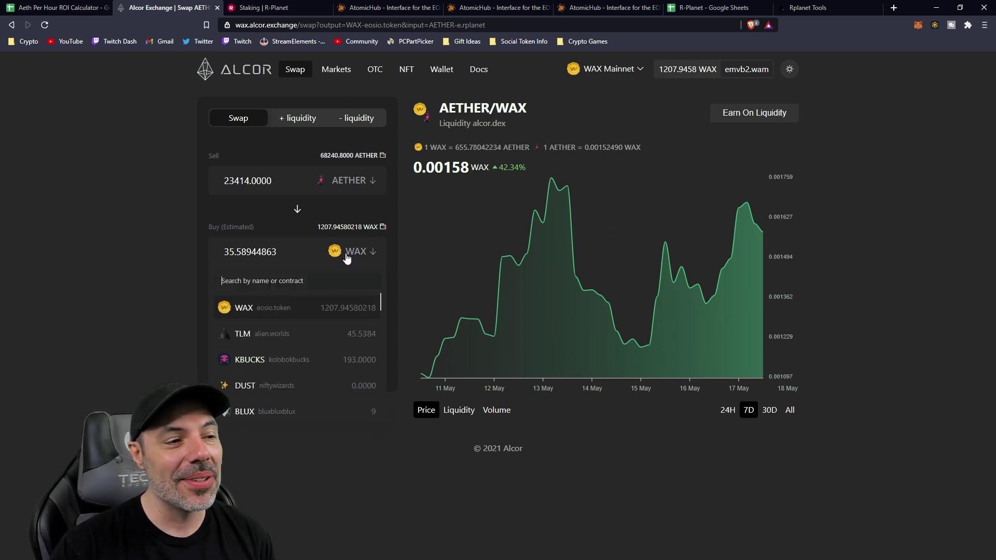
pyautogui.click(298, 331)
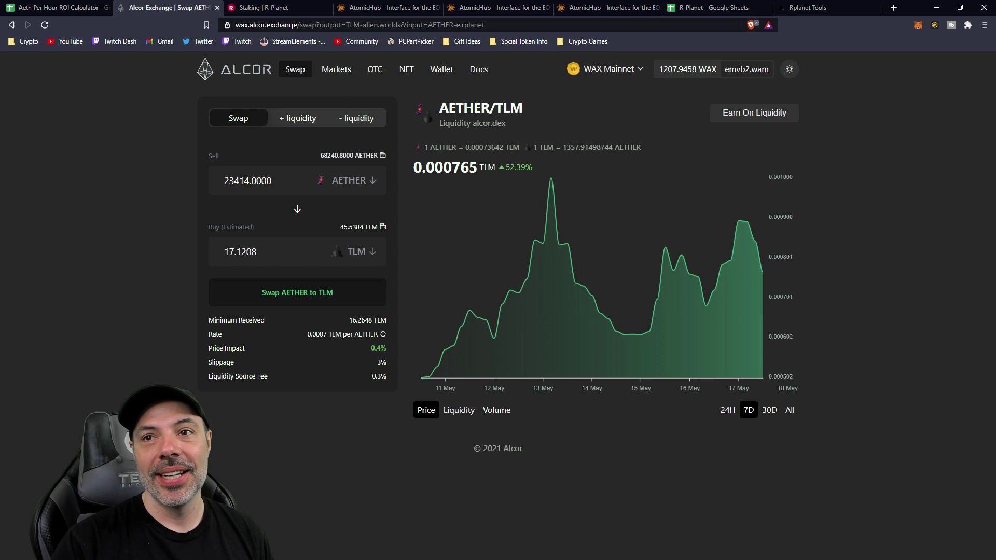
pyautogui.moveTo(995, 110); pyautogui.dragTo(519, 110)
# Run a mining attempt in Alien Worlds, then return home and minimize the game
pyautogui.doubleClick(548, 113)
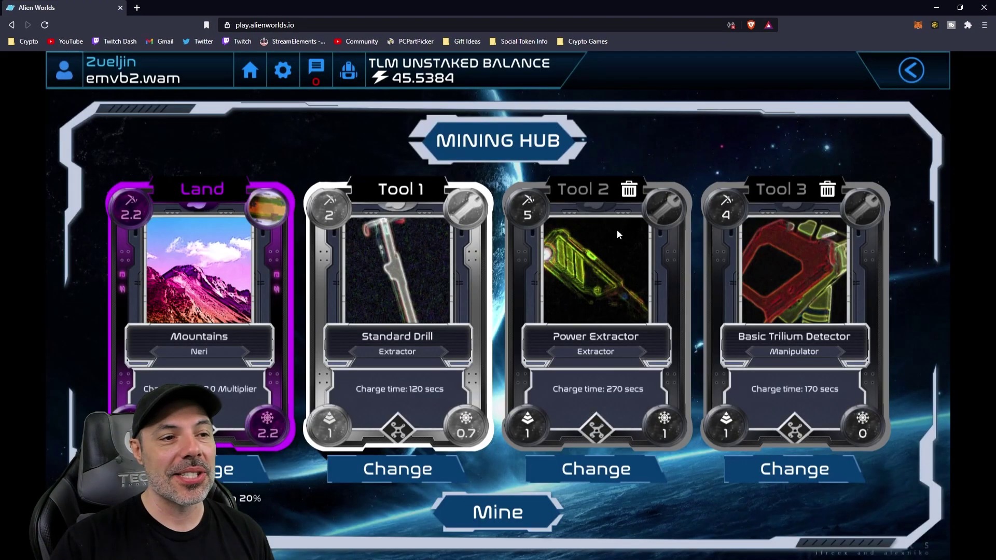
pyautogui.click(523, 521)
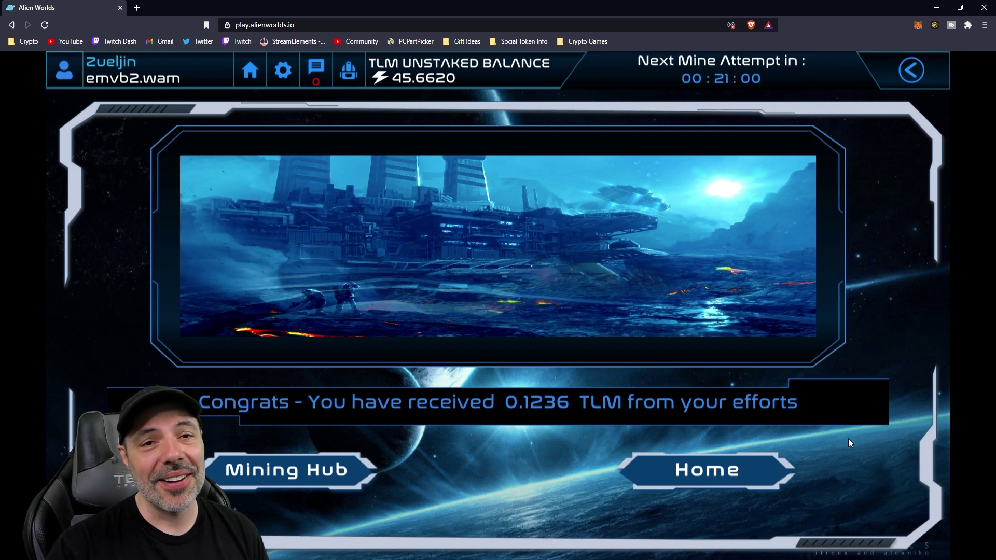
pyautogui.click(758, 471)
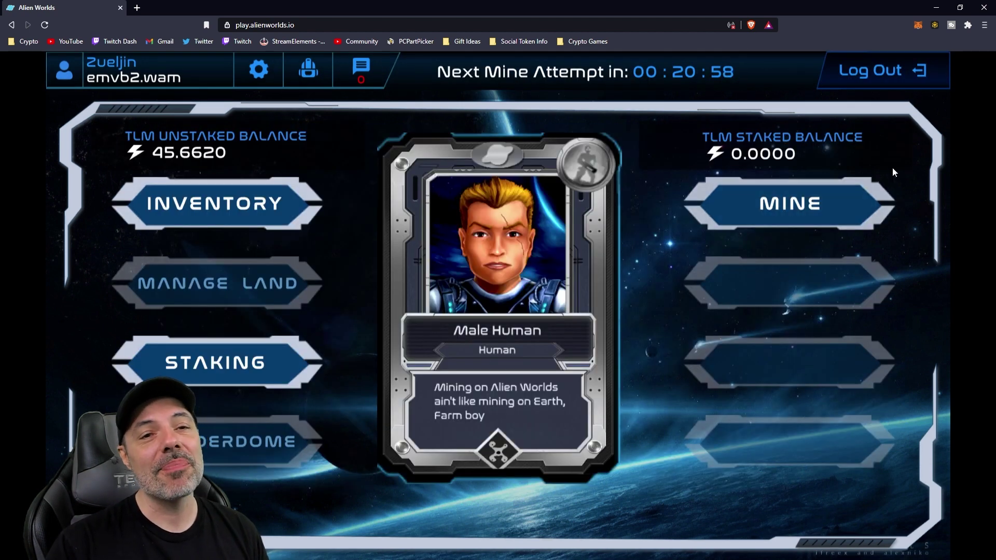
pyautogui.click(937, 7)
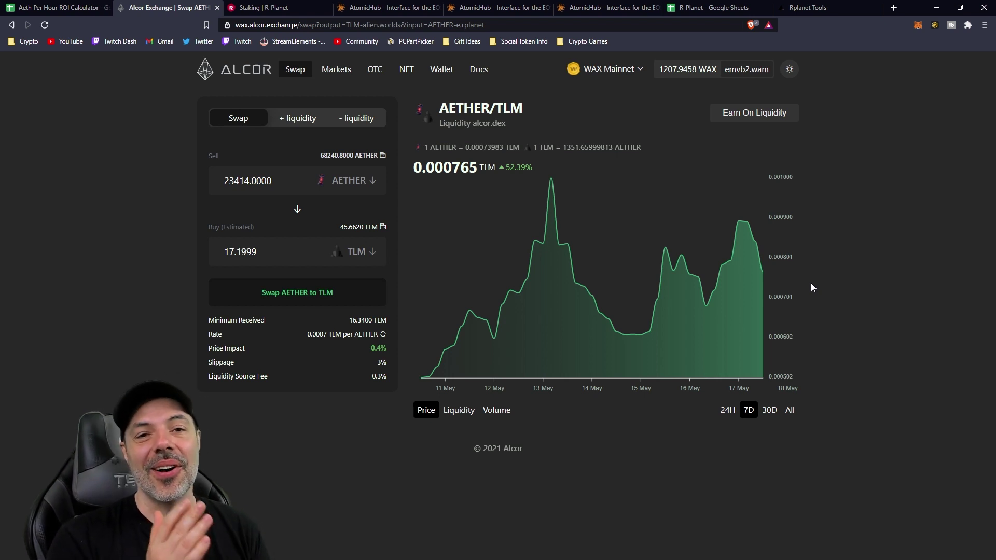
# Copy Key #890's asset ID from its AtomicHub sale page and select the old ID in RPlanet Tools
pyautogui.hotkey('ctrl', '6')
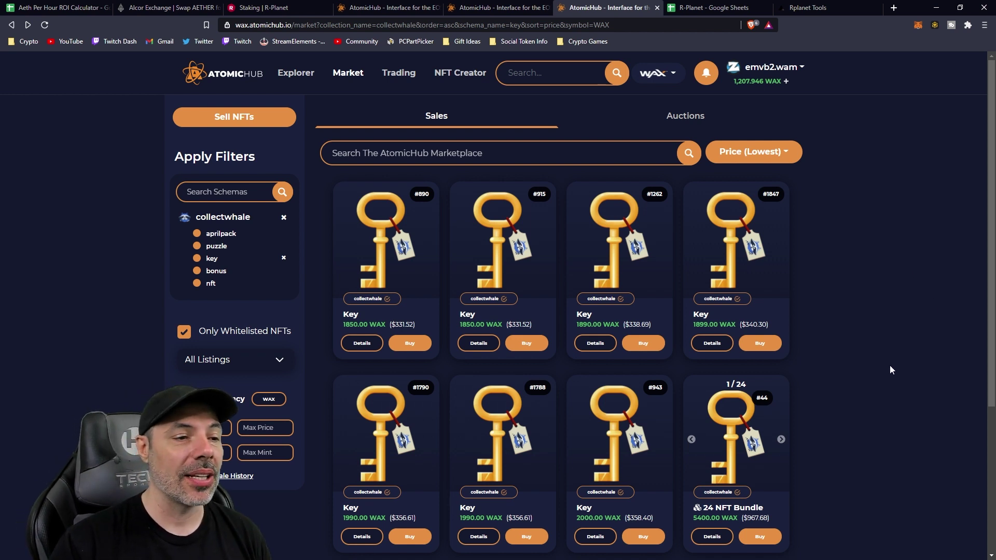
pyautogui.click(390, 264)
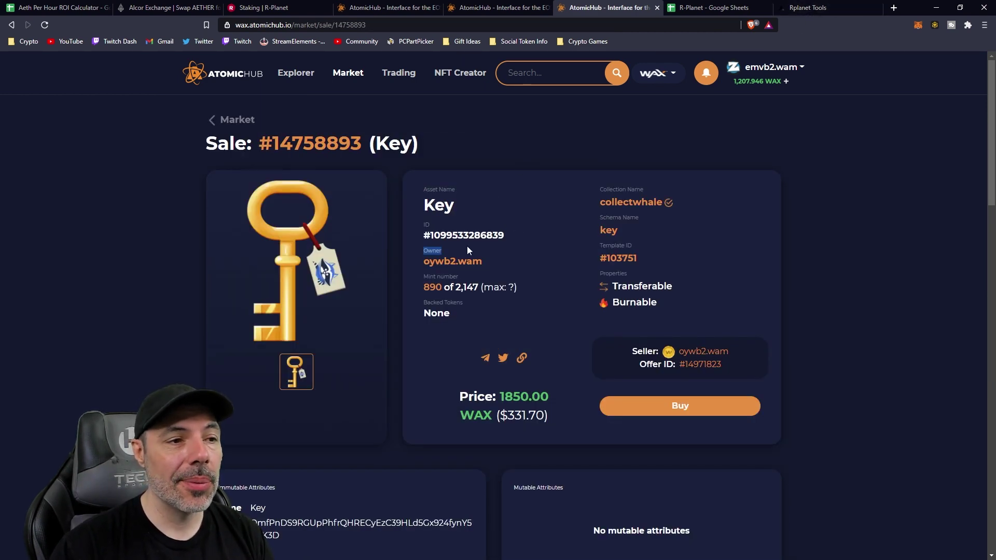
pyautogui.doubleClick(484, 235)
pyautogui.hotkey('ctrl', 'c')
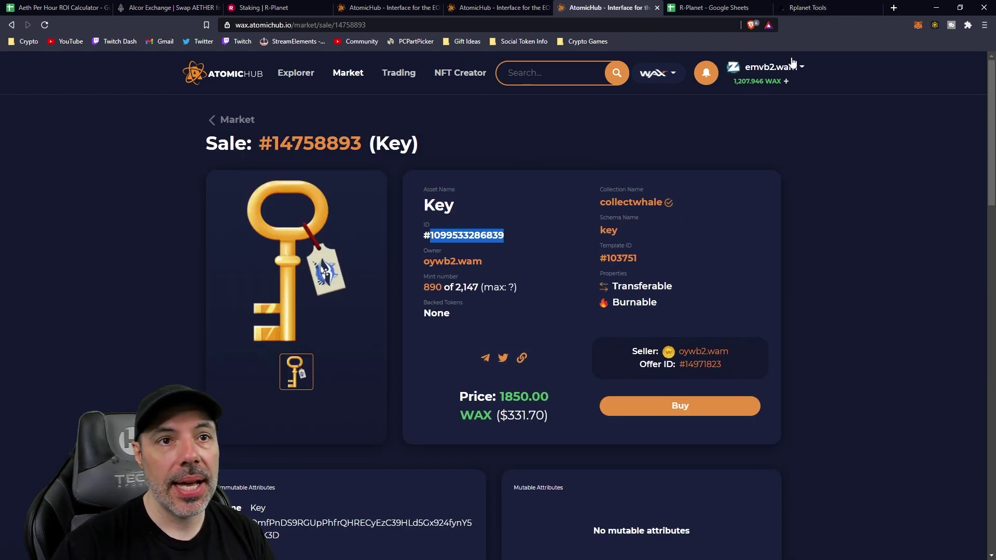
pyautogui.click(801, 8)
pyautogui.hotkey('ctrl', 'a')
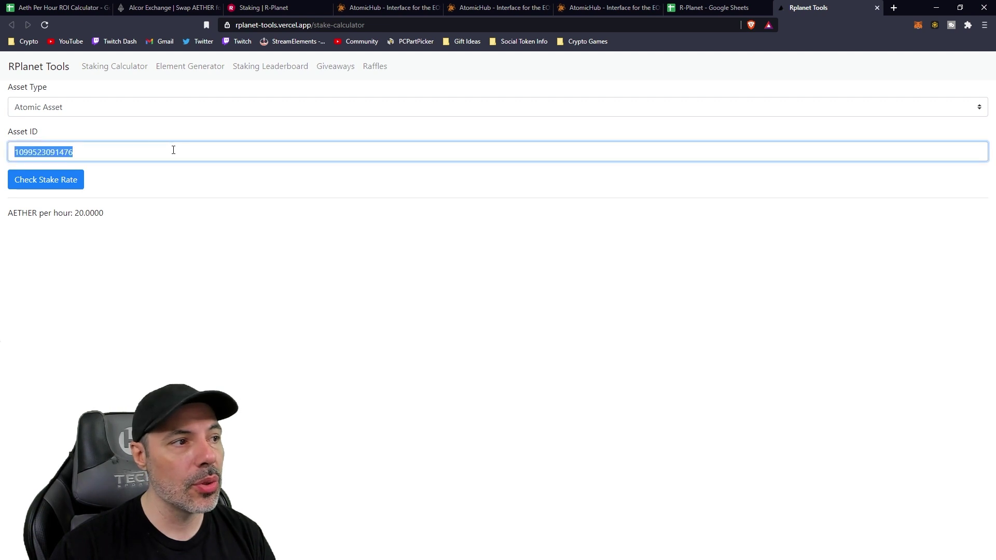
# Paste Key #890's asset ID into RPlanet Tools and check its stake rate of 500 AETHER per hour
pyautogui.hotkey('ctrl', 'v')
pyautogui.click(78, 182)
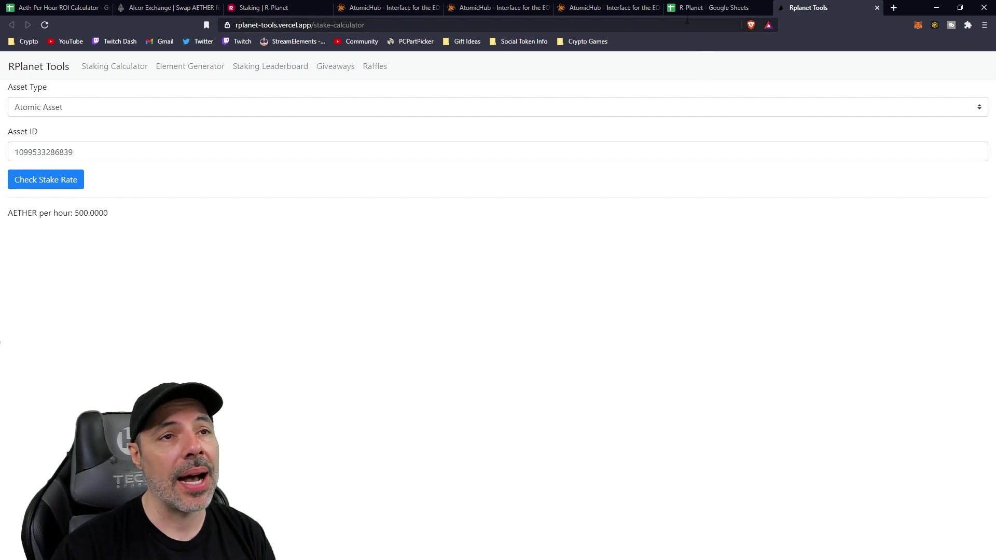
pyautogui.click(61, 9)
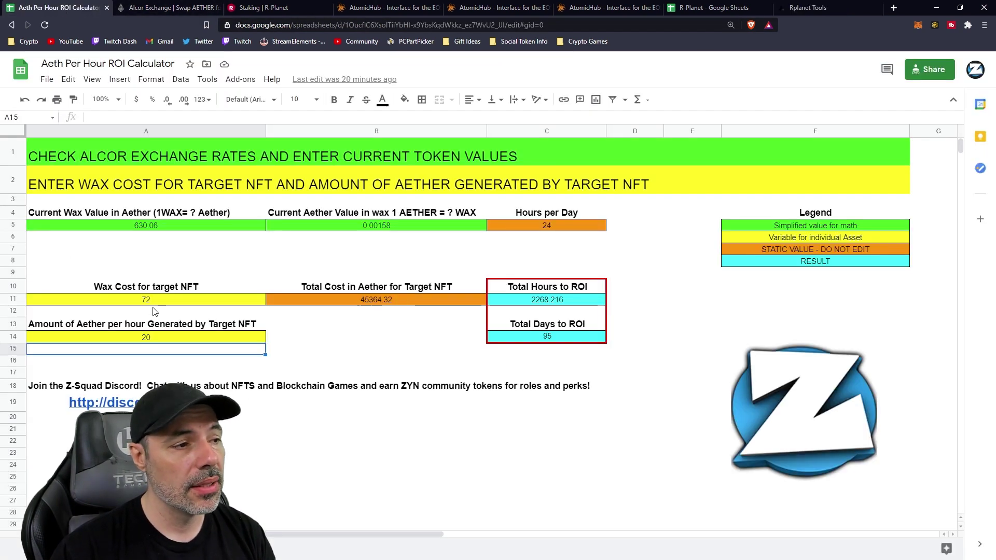
# Enter 500 Aether per hour in cell A14
pyautogui.click(153, 335)
pyautogui.write('500')
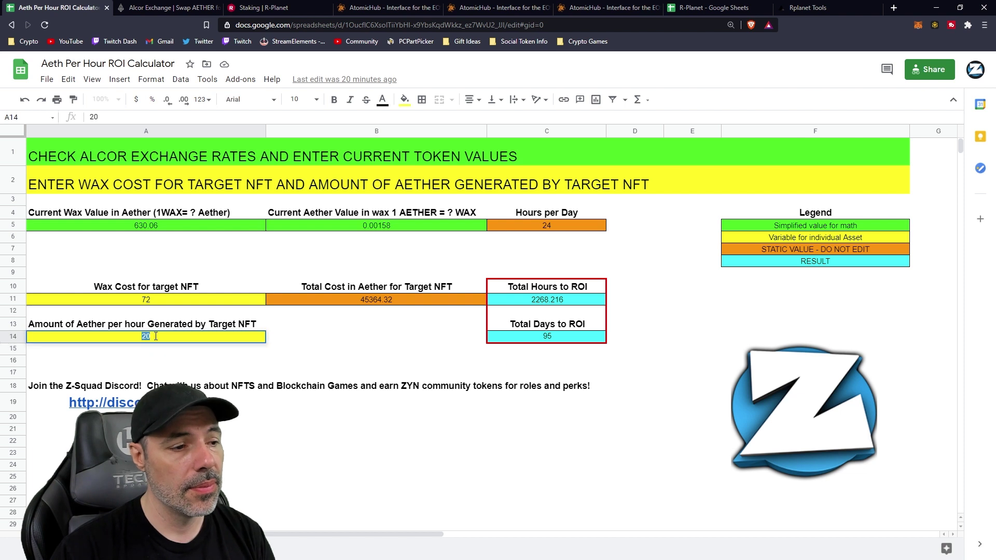
pyautogui.click(193, 308)
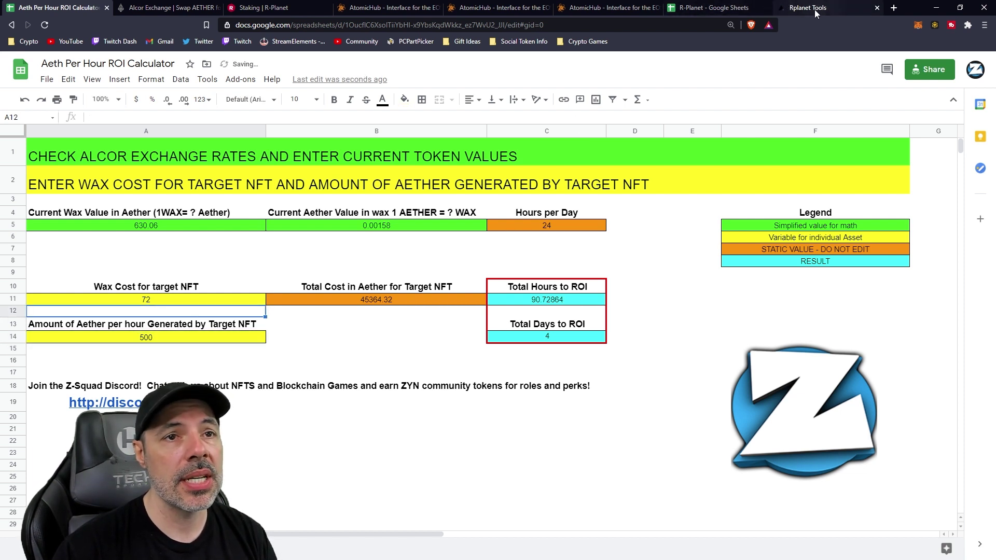
# Check the key's AtomicHub price and enter 1850 as the WAX cost in A11
pyautogui.click(416, 9)
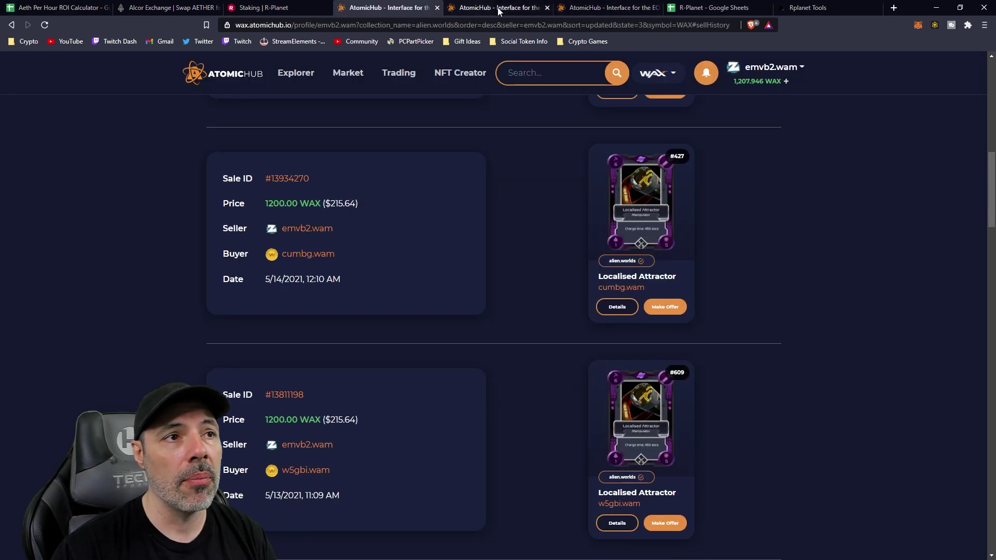
pyautogui.click(593, 10)
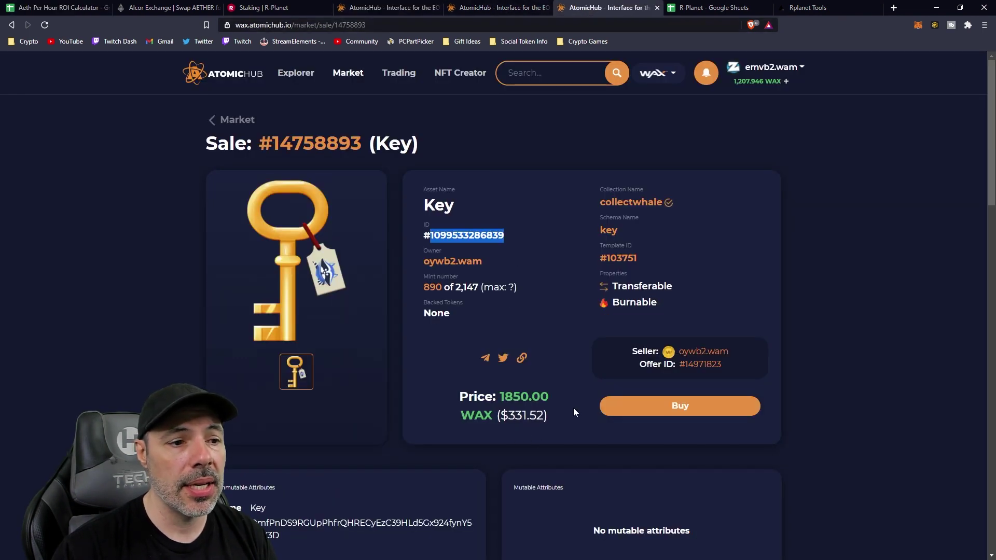
pyautogui.click(60, 14)
pyautogui.click(154, 303)
pyautogui.write('1850')
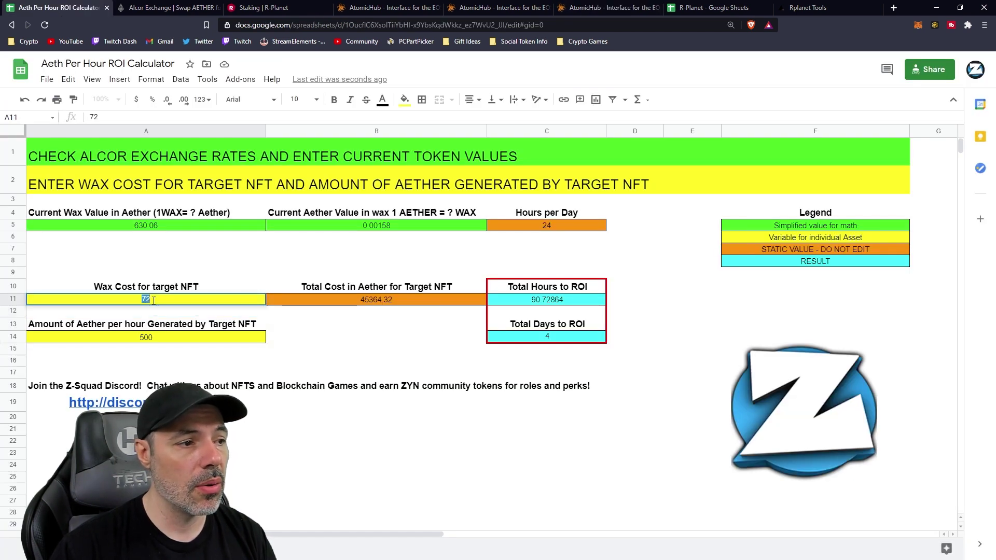
pyautogui.press('Return')
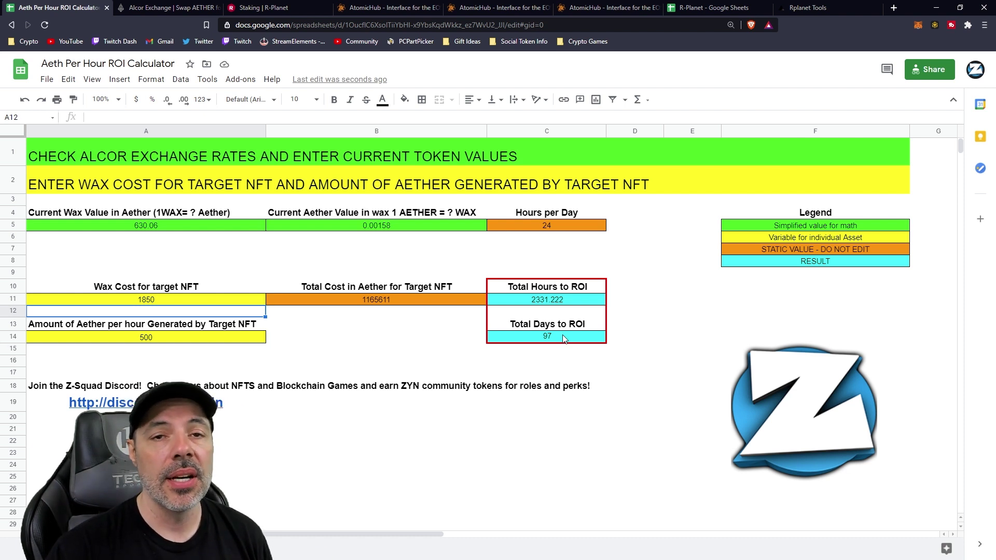
# Change the WAX cost in A11 from 1850 to 1500, giving 79 days to ROI
pyautogui.click(166, 302)
pyautogui.doubleClick(147, 299)
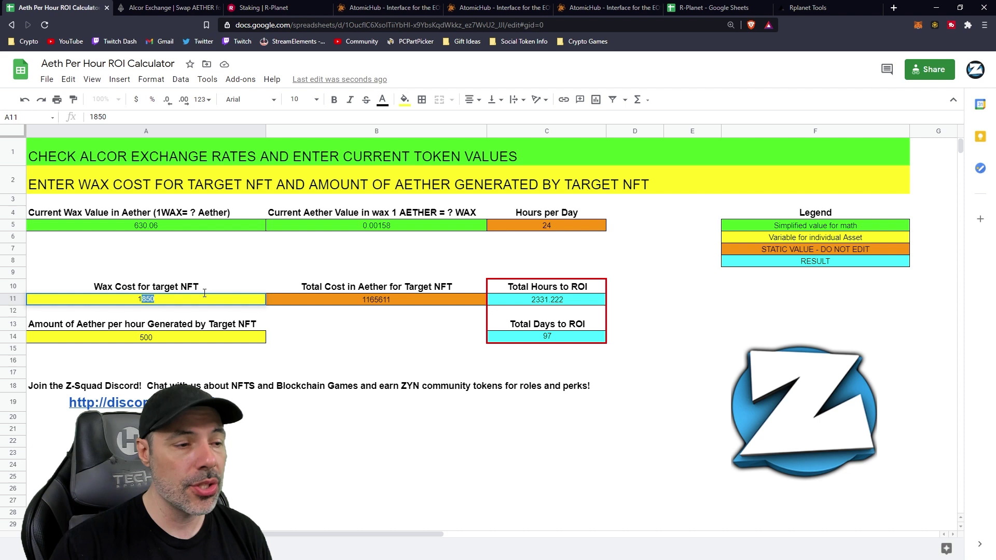
pyautogui.press('BackSpace')
pyautogui.press('BackSpace')
pyautogui.press('BackSpace')
pyautogui.write('500')
pyautogui.press('Return')
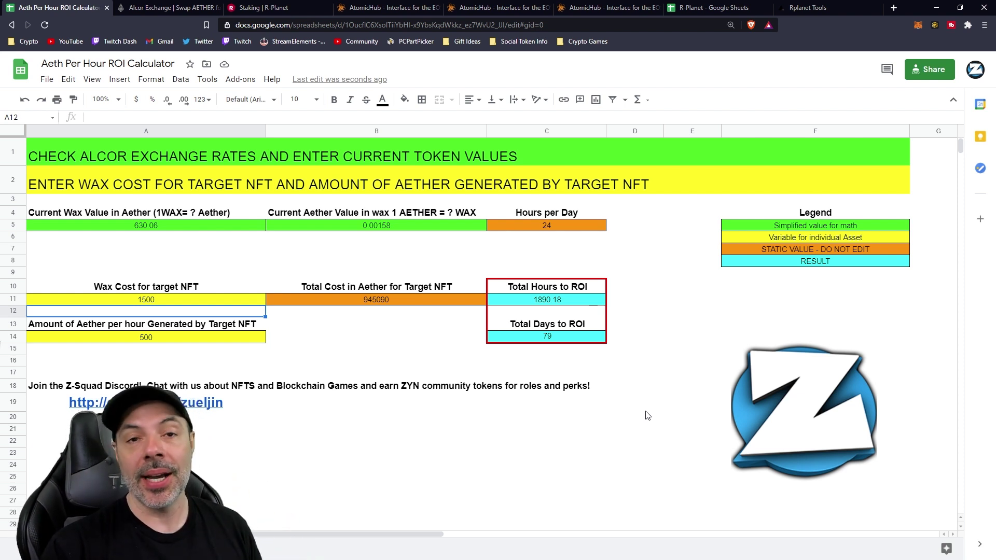
pyautogui.press('Up')
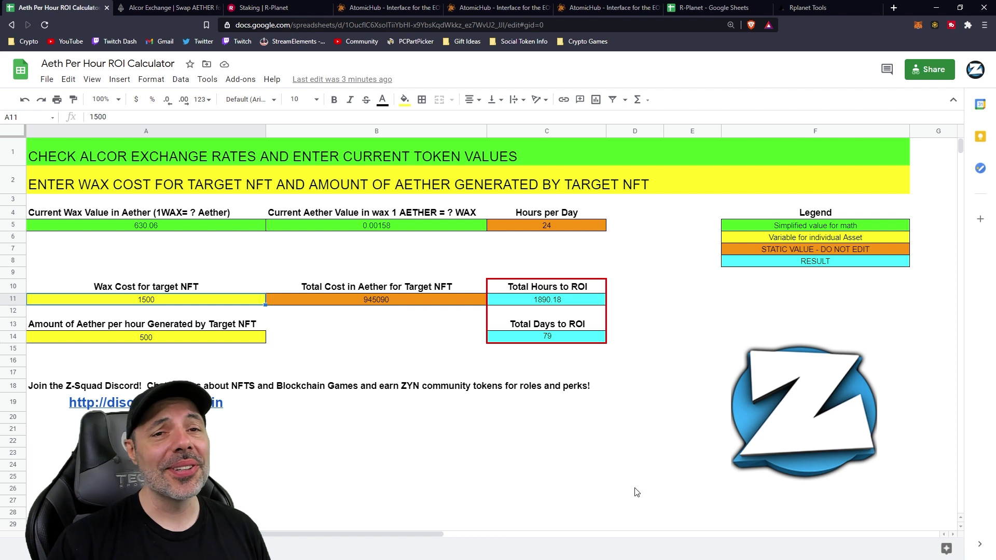